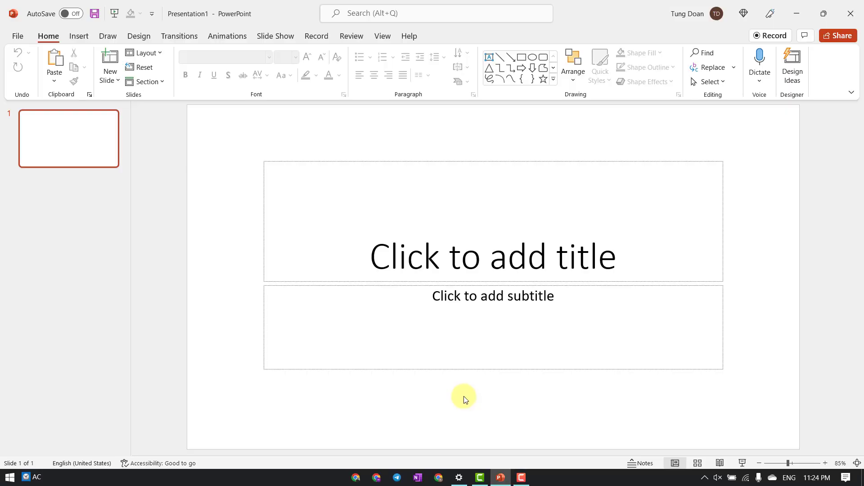
Select the empty title and subtitle placeholders together and delete them, leaving slide 1 blank.
{"action": "left_click_drag", "start_coordinate": [228, 141], "coordinate": [825, 415]}
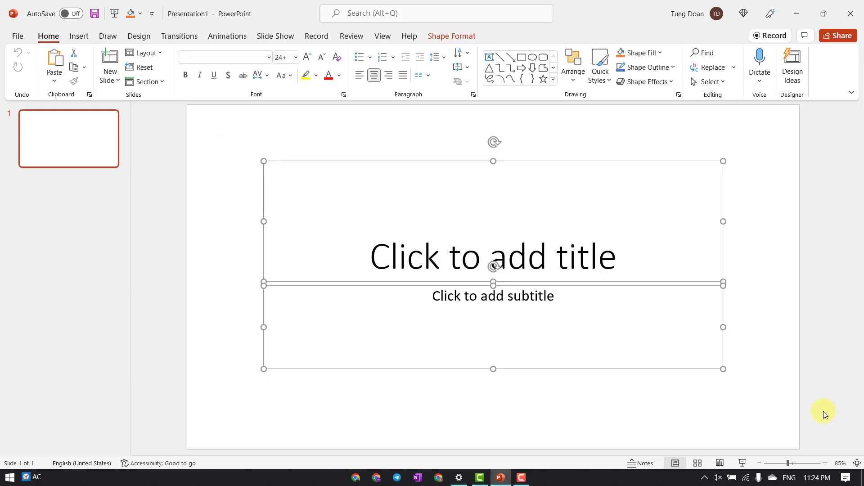
{"action": "key", "text": "Delete"}
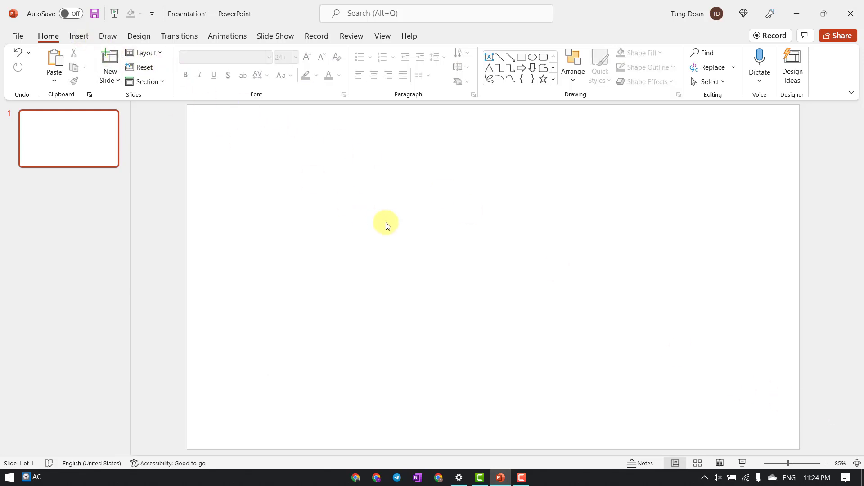
Set the slide background to a picture fill using the 4k-earth image from this computer.
{"action": "right_click", "coordinate": [594, 300]}
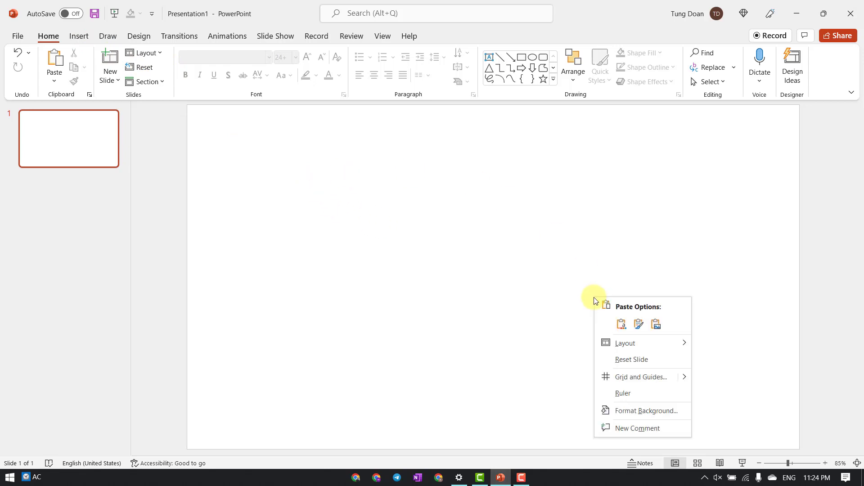
{"action": "left_click", "coordinate": [638, 411]}
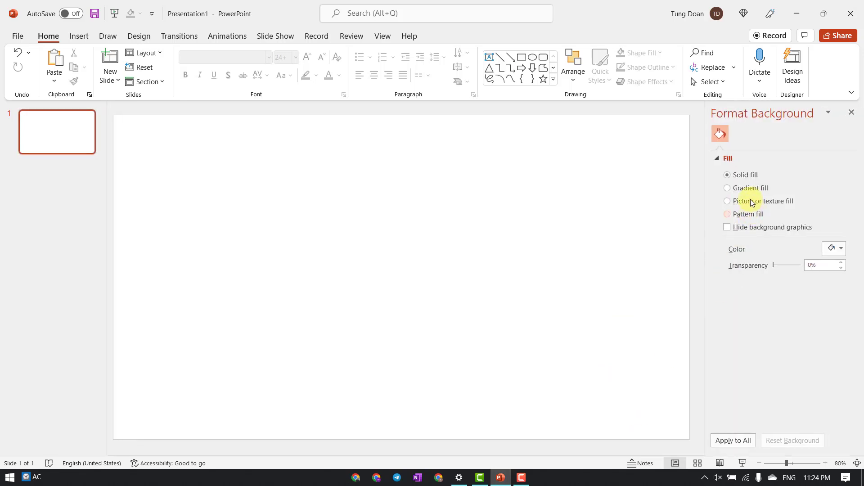
{"action": "left_click", "coordinate": [749, 203]}
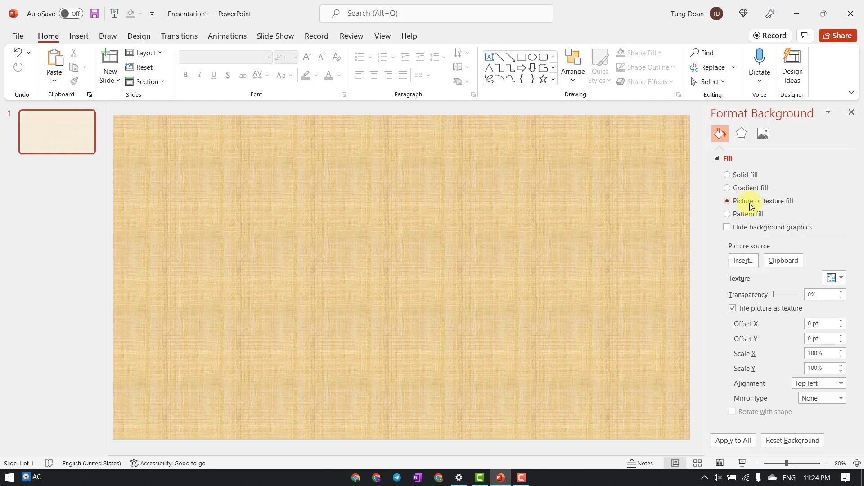
{"action": "left_click", "coordinate": [744, 260]}
{"action": "left_click", "coordinate": [350, 196]}
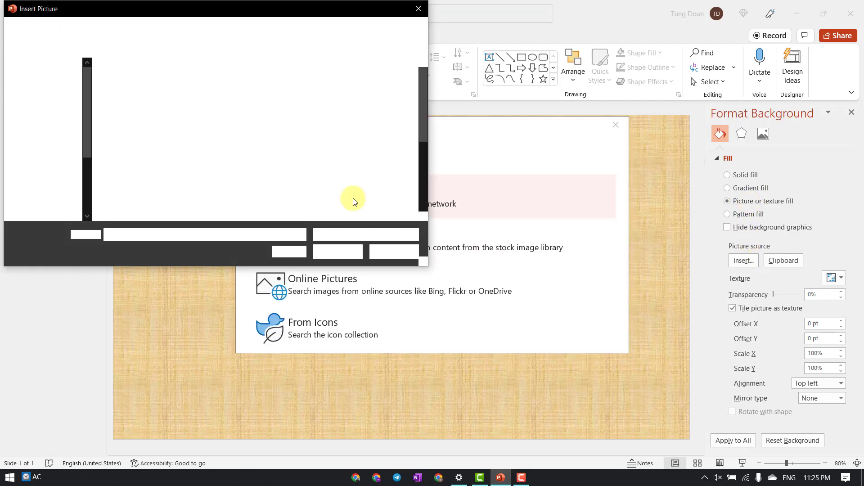
{"action": "left_click", "coordinate": [333, 252]}
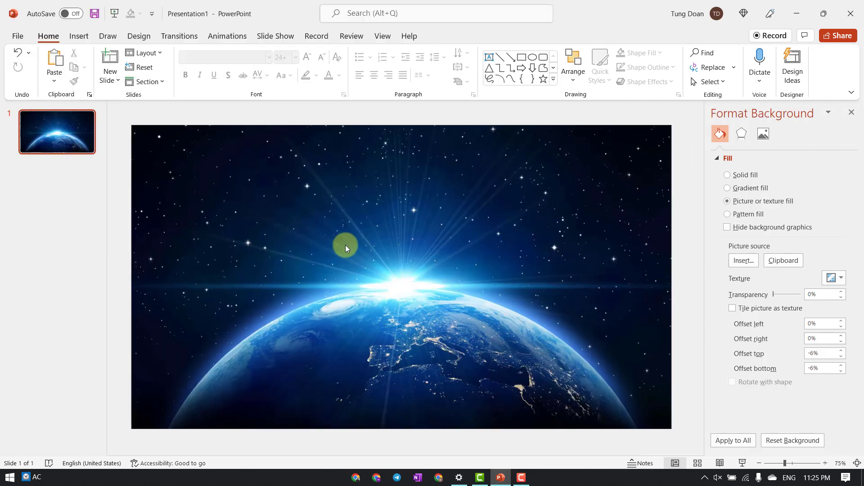
{"action": "left_click", "coordinate": [850, 113]}
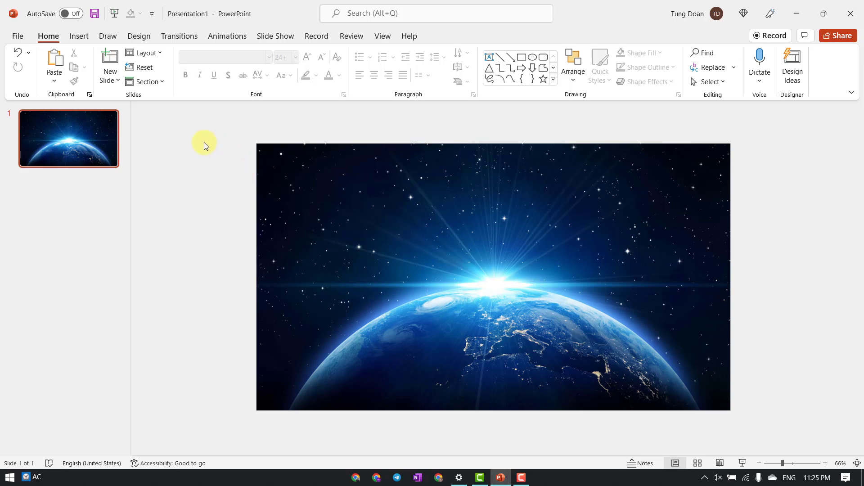
Insert every Photo Collection picture except 4k-earth onto the slide from this device.
{"action": "left_click", "coordinate": [79, 37]}
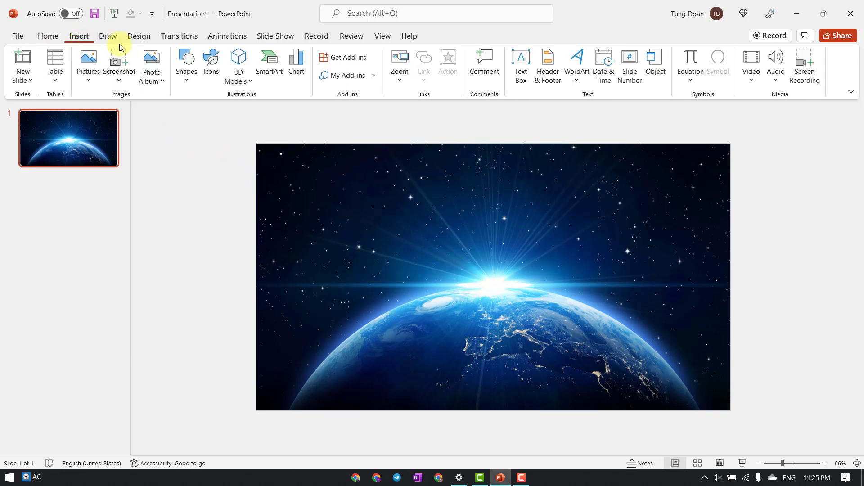
{"action": "left_click", "coordinate": [88, 72]}
{"action": "left_click", "coordinate": [111, 115]}
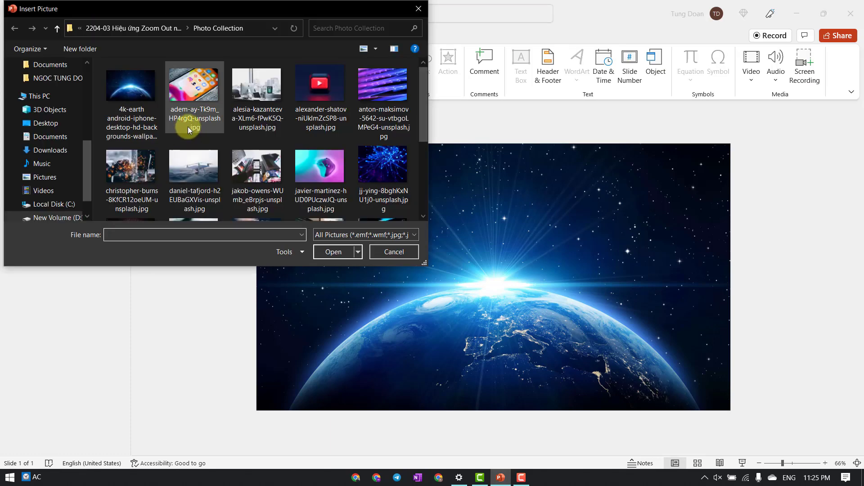
{"action": "left_click", "coordinate": [152, 106]}
{"action": "key", "text": "ctrl+a"}
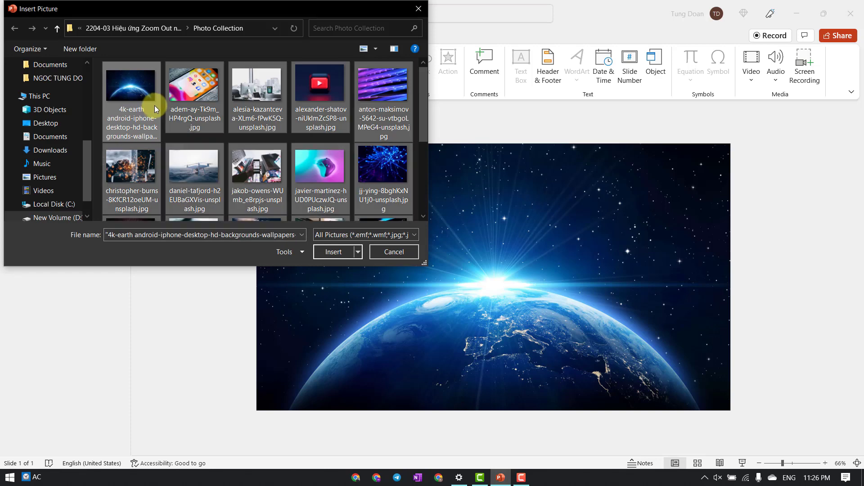
{"action": "left_click", "coordinate": [149, 108], "text": "ctrl"}
{"action": "scroll", "coordinate": [288, 157], "scroll_direction": "down", "scroll_amount": 3}
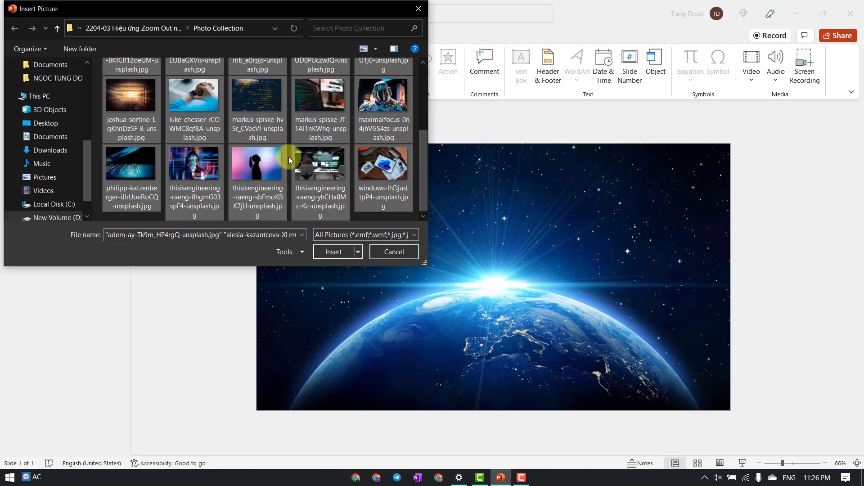
{"action": "scroll", "coordinate": [362, 188], "scroll_direction": "up", "scroll_amount": 3}
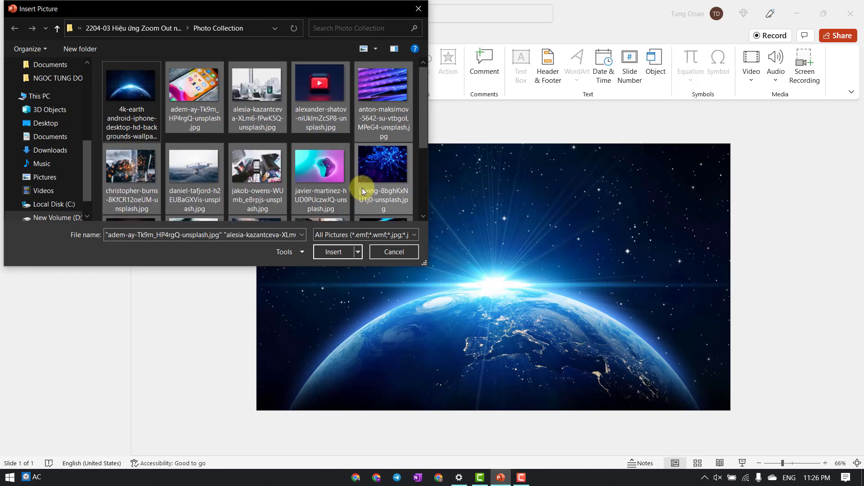
{"action": "left_click", "coordinate": [332, 249]}
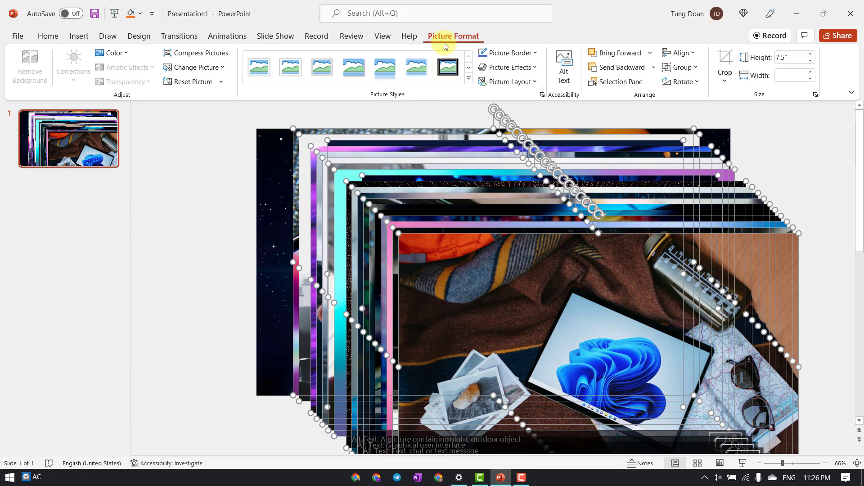
Compress the inserted pictures at E-mail (96 ppi) resolution.
{"action": "left_click", "coordinate": [202, 54]}
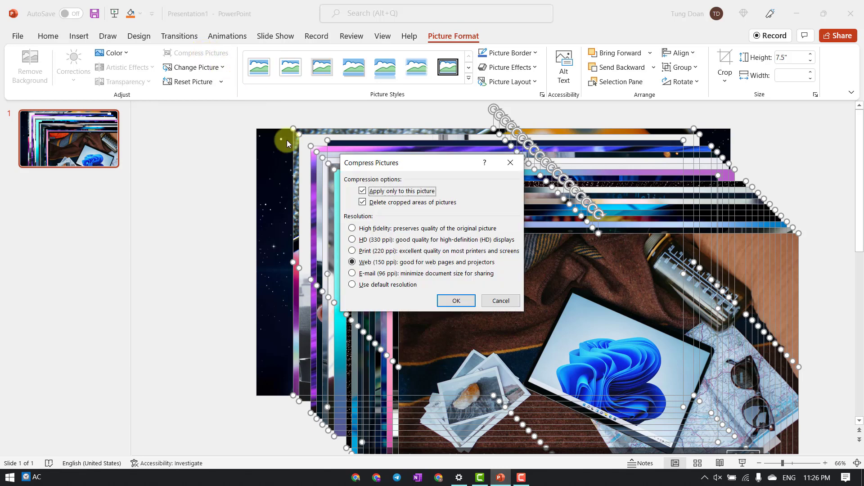
{"action": "left_click", "coordinate": [373, 273]}
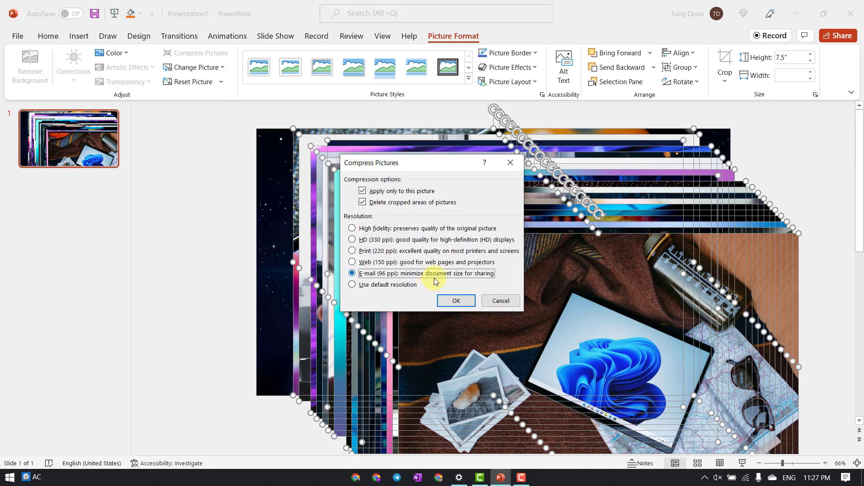
{"action": "left_click", "coordinate": [450, 299]}
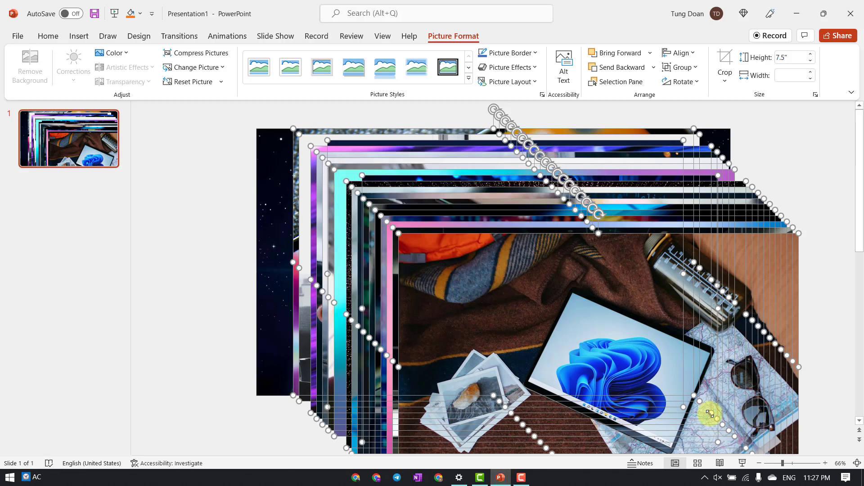
Shrink all the stacked photos to thumbnail size, undoing an accidental move.
{"action": "left_click_drag", "start_coordinate": [693, 395], "coordinate": [418, 246]}
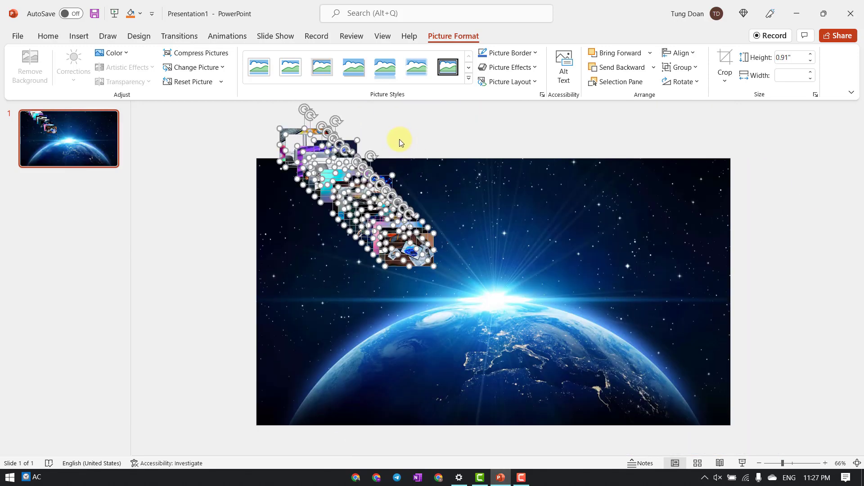
{"action": "left_click", "coordinate": [397, 135]}
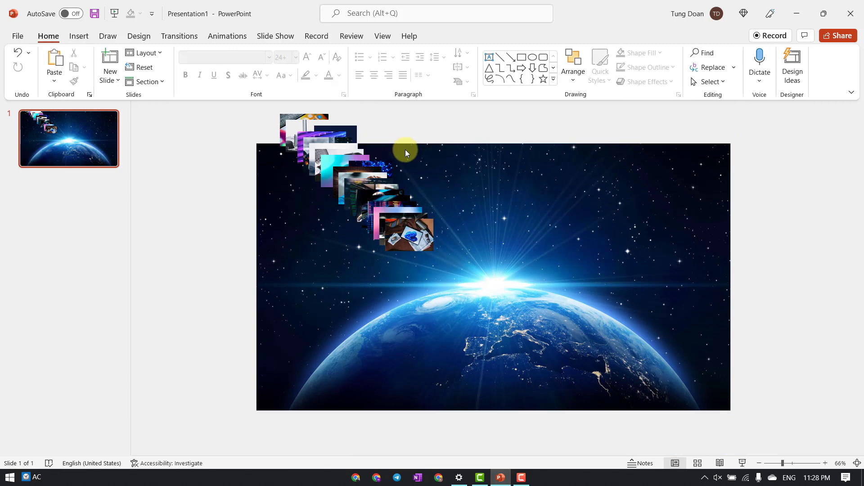
{"action": "left_click", "coordinate": [283, 125]}
{"action": "left_click_drag", "start_coordinate": [283, 125], "coordinate": [358, 153]}
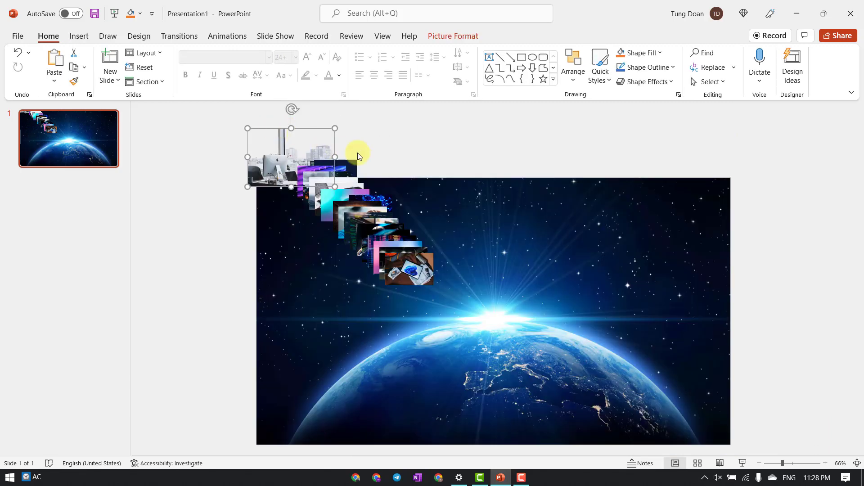
{"action": "key", "text": "ctrl+z"}
Move the purple, colourful phone, white computer and YouTube photos into a row along the top edge.
{"action": "left_click_drag", "start_coordinate": [302, 143], "coordinate": [411, 124]}
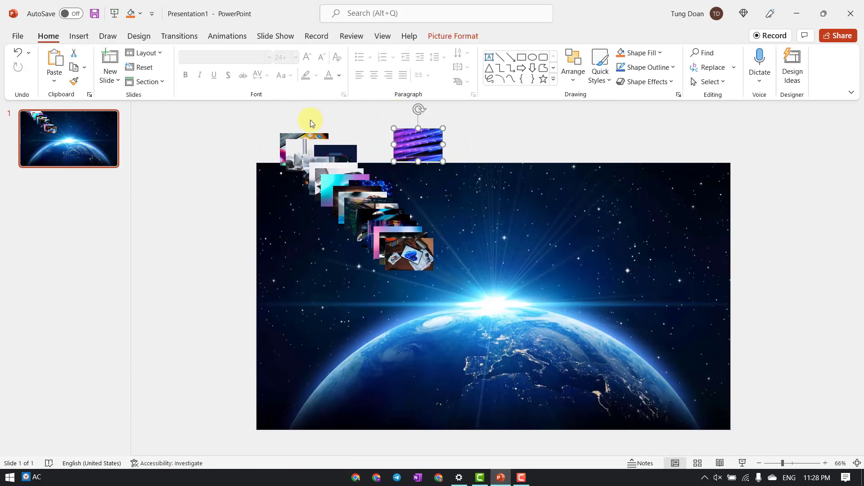
{"action": "left_click_drag", "start_coordinate": [293, 116], "coordinate": [241, 111]}
{"action": "left_click_drag", "start_coordinate": [293, 125], "coordinate": [291, 107]}
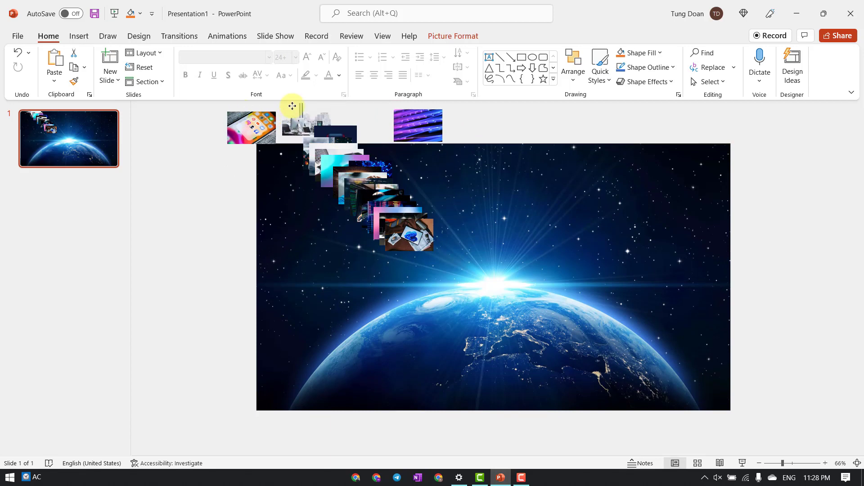
{"action": "left_click_drag", "start_coordinate": [347, 134], "coordinate": [374, 125]}
{"action": "scroll", "coordinate": [379, 128], "scroll_direction": "down", "scroll_amount": 1, "text": "ctrl"}
{"action": "scroll", "coordinate": [386, 134], "scroll_direction": "down", "scroll_amount": 1, "text": "ctrl"}
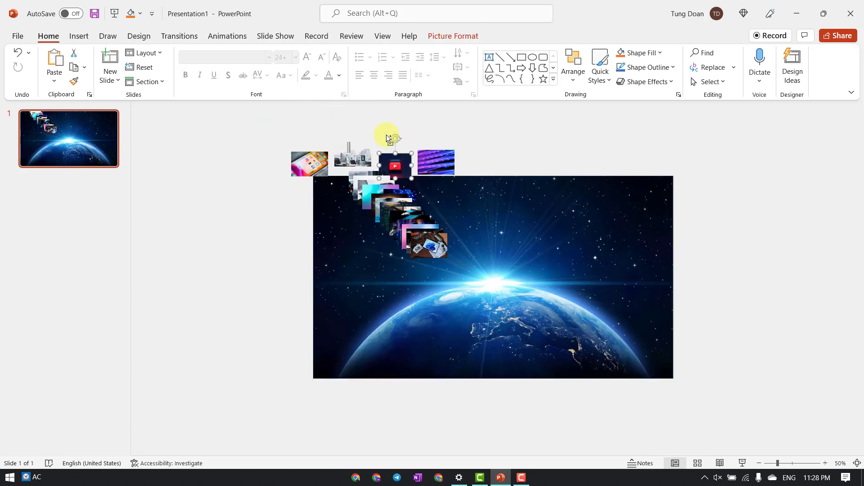
{"action": "scroll", "coordinate": [387, 134], "scroll_direction": "down", "scroll_amount": 1, "text": "ctrl"}
{"action": "scroll", "coordinate": [405, 158], "scroll_direction": "up", "scroll_amount": 1, "text": "ctrl"}
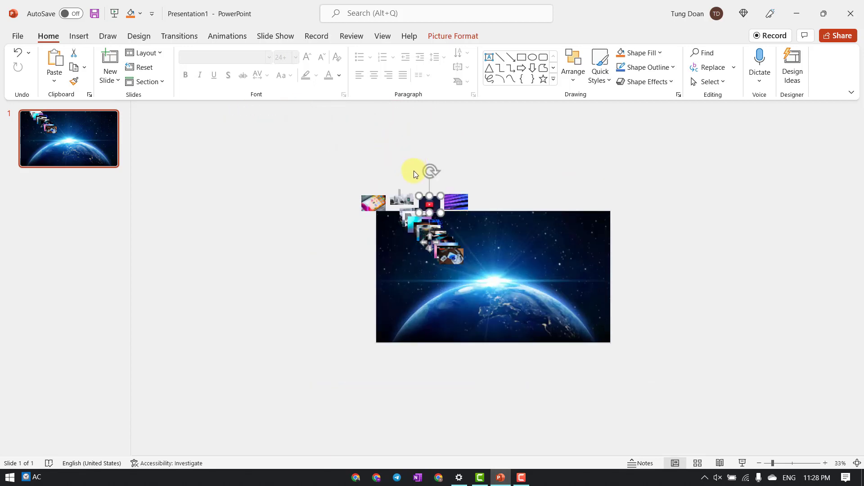
{"action": "scroll", "coordinate": [414, 171], "scroll_direction": "down", "scroll_amount": 1, "text": "ctrl"}
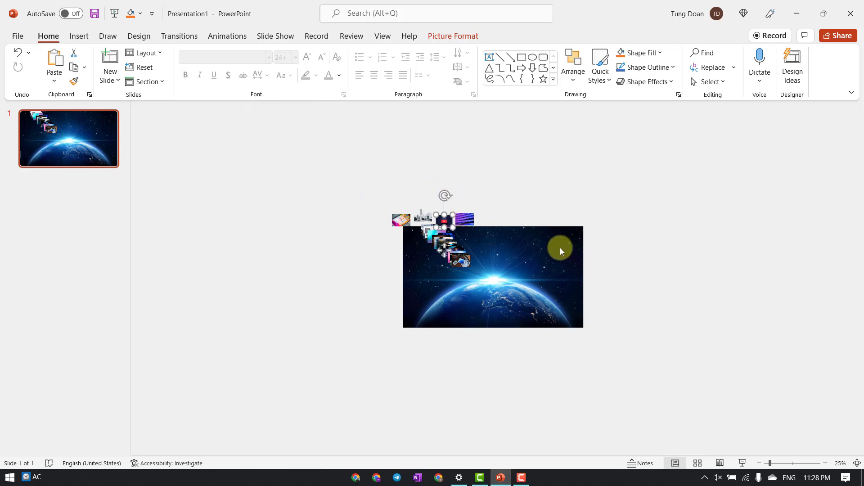
{"action": "scroll", "coordinate": [553, 247], "scroll_direction": "down", "scroll_amount": 1, "text": "ctrl"}
{"action": "scroll", "coordinate": [452, 237], "scroll_direction": "up", "scroll_amount": 2, "text": "ctrl"}
Drag the remaining stacked photos into the top row to complete the line of thumbnails.
{"action": "mouse_move", "coordinate": [435, 237]}
{"action": "left_mouse_down"}
{"action": "mouse_move", "coordinate": [480, 195]}
{"action": "mouse_move", "coordinate": [437, 228]}
{"action": "mouse_move", "coordinate": [501, 198]}
{"action": "left_mouse_up"}
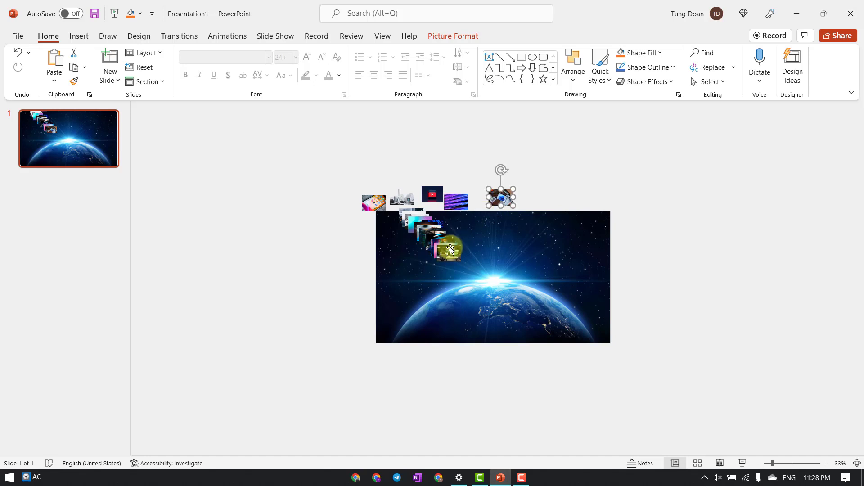
{"action": "left_click_drag", "start_coordinate": [450, 249], "coordinate": [531, 202]}
{"action": "mouse_move", "coordinate": [442, 251]}
{"action": "left_mouse_down"}
{"action": "mouse_move", "coordinate": [572, 205]}
{"action": "mouse_move", "coordinate": [472, 187]}
{"action": "left_mouse_up"}
{"action": "mouse_move", "coordinate": [432, 234]}
{"action": "left_mouse_down"}
{"action": "mouse_move", "coordinate": [413, 190]}
{"action": "mouse_move", "coordinate": [593, 196]}
{"action": "left_mouse_up"}
{"action": "left_click_drag", "start_coordinate": [434, 237], "coordinate": [385, 183]}
{"action": "left_click_drag", "start_coordinate": [412, 218], "coordinate": [434, 184]}
{"action": "left_click_drag", "start_coordinate": [438, 242], "coordinate": [600, 186]}
{"action": "left_click", "coordinate": [339, 244]}
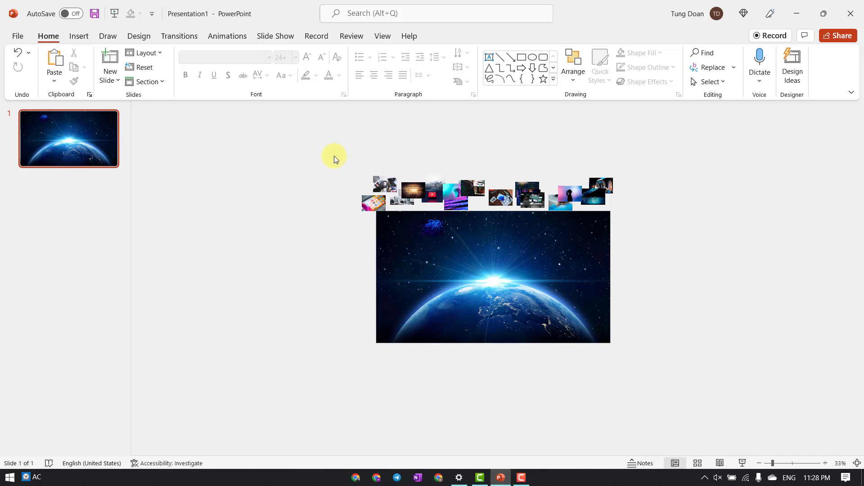
Duplicate the thumbnail row, placing one copy below the Earth image and another to its left.
{"action": "left_click_drag", "start_coordinate": [331, 153], "coordinate": [686, 211]}
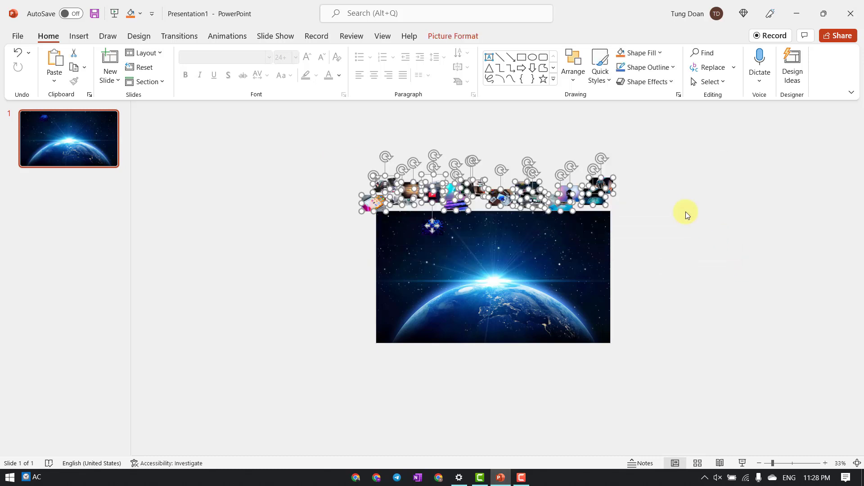
{"action": "key", "text": "ctrl+v"}
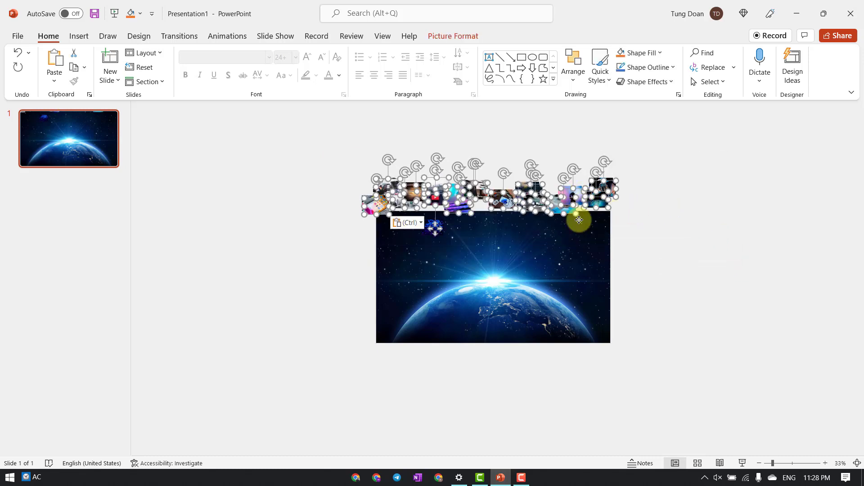
{"action": "left_click_drag", "start_coordinate": [579, 220], "coordinate": [581, 366]}
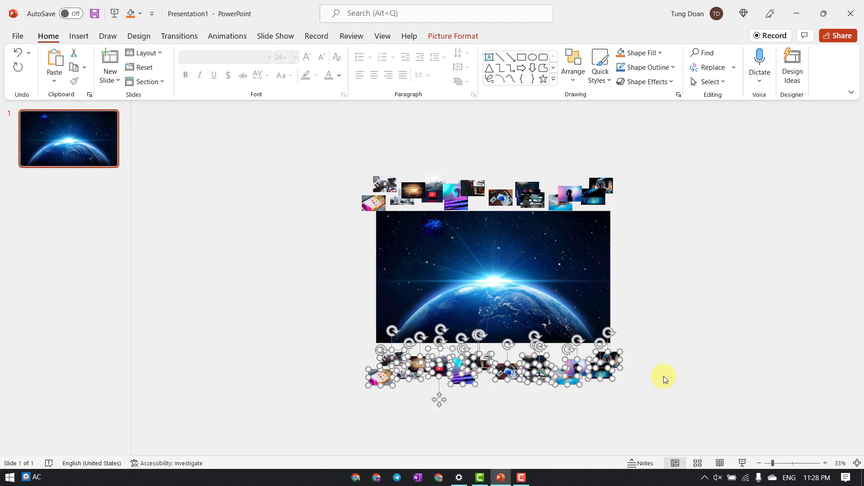
{"action": "key", "text": "ctrl+v"}
{"action": "mouse_move", "coordinate": [577, 369]}
{"action": "left_mouse_down"}
{"action": "mouse_move", "coordinate": [673, 332]}
{"action": "mouse_move", "coordinate": [333, 265]}
{"action": "mouse_move", "coordinate": [354, 232]}
{"action": "left_mouse_up"}
Gather photos into a cluster left of the Earth image and copy it to the right side.
{"action": "left_click_drag", "start_coordinate": [302, 268], "coordinate": [330, 223]}
{"action": "mouse_move", "coordinate": [237, 268]}
{"action": "left_mouse_down"}
{"action": "mouse_move", "coordinate": [332, 281]}
{"action": "mouse_move", "coordinate": [314, 295]}
{"action": "left_mouse_up"}
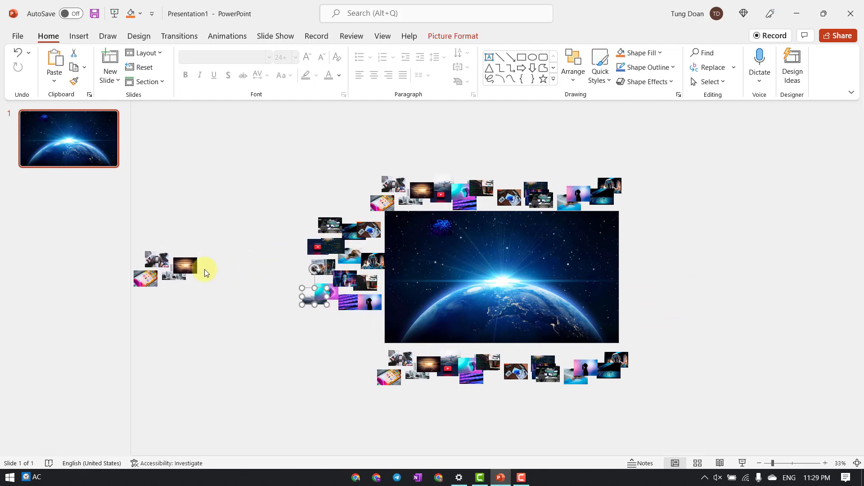
{"action": "left_click_drag", "start_coordinate": [164, 284], "coordinate": [293, 270]}
{"action": "left_click_drag", "start_coordinate": [247, 212], "coordinate": [373, 331]}
{"action": "key", "text": "ctrl+c"}
{"action": "key", "text": "ctrl+v"}
{"action": "mouse_move", "coordinate": [321, 222]}
{"action": "left_mouse_down"}
{"action": "mouse_move", "coordinate": [655, 223]}
{"action": "mouse_move", "coordinate": [632, 226]}
{"action": "left_mouse_up"}
Adjust the right-side and top-left thumbnails into an even ring, then select all thumbnails.
{"action": "mouse_move", "coordinate": [656, 314]}
{"action": "left_mouse_down"}
{"action": "mouse_move", "coordinate": [629, 309]}
{"action": "mouse_move", "coordinate": [650, 325]}
{"action": "left_mouse_up"}
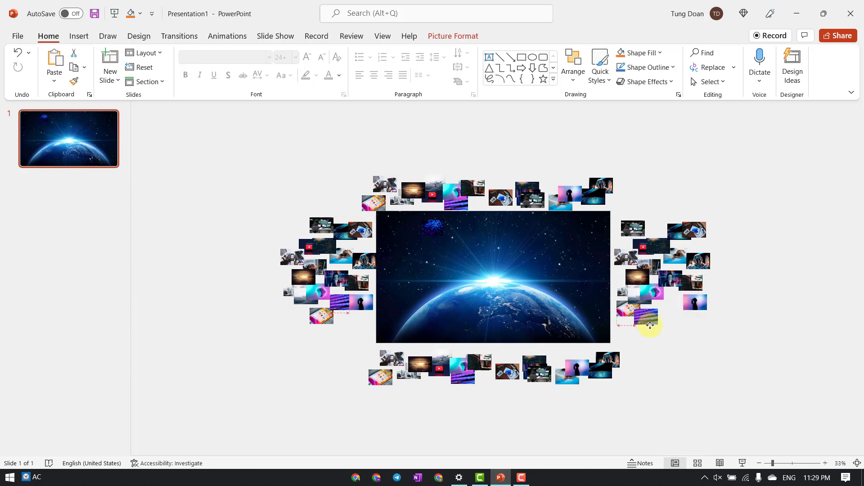
{"action": "left_click_drag", "start_coordinate": [680, 230], "coordinate": [635, 206]}
{"action": "left_click_drag", "start_coordinate": [694, 230], "coordinate": [662, 228]}
{"action": "left_click_drag", "start_coordinate": [695, 302], "coordinate": [632, 340]}
{"action": "mouse_move", "coordinate": [318, 293]}
{"action": "left_mouse_down"}
{"action": "mouse_move", "coordinate": [348, 329]}
{"action": "mouse_move", "coordinate": [367, 330]}
{"action": "left_mouse_up"}
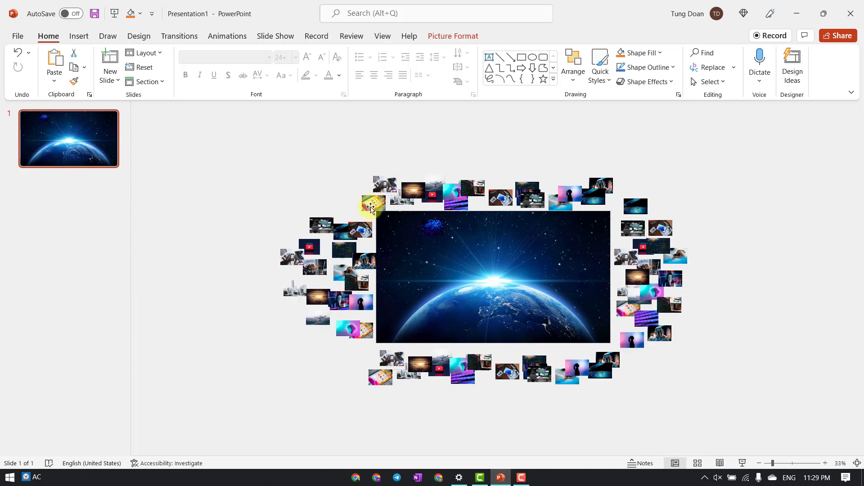
{"action": "left_click_drag", "start_coordinate": [371, 208], "coordinate": [372, 206]}
{"action": "left_click", "coordinate": [334, 182]}
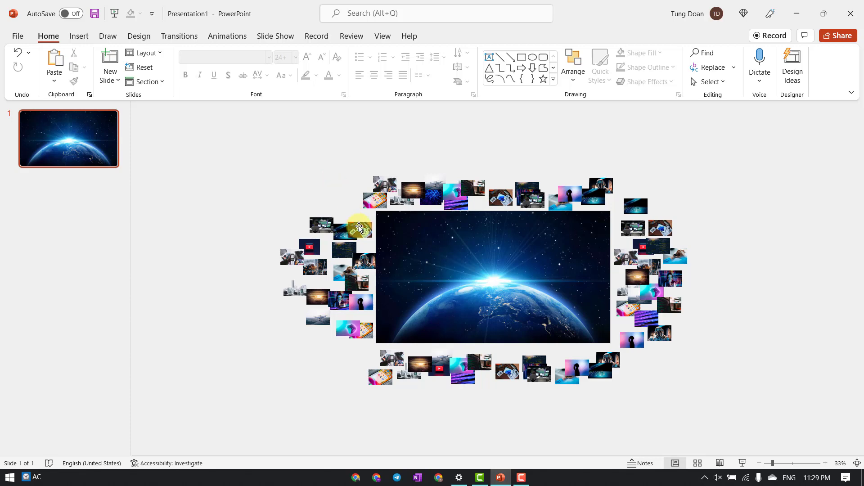
{"action": "left_click_drag", "start_coordinate": [231, 148], "coordinate": [745, 401]}
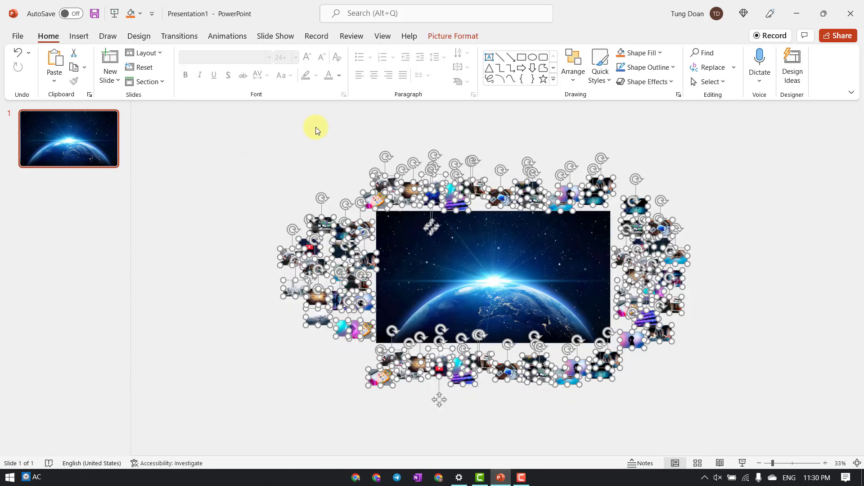
Add a Basic Zoom entrance to the thumbnails with the In From Screen Center effect option.
{"action": "left_click", "coordinate": [240, 43]}
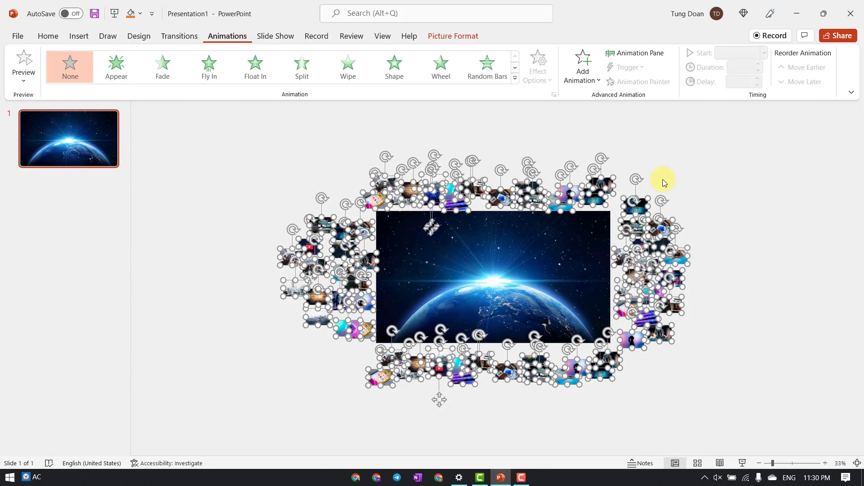
{"action": "left_click", "coordinate": [582, 70]}
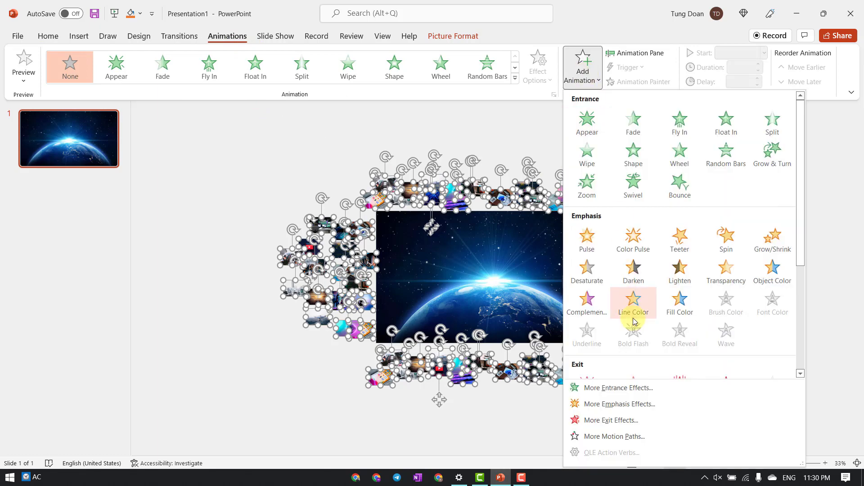
{"action": "left_click", "coordinate": [629, 388]}
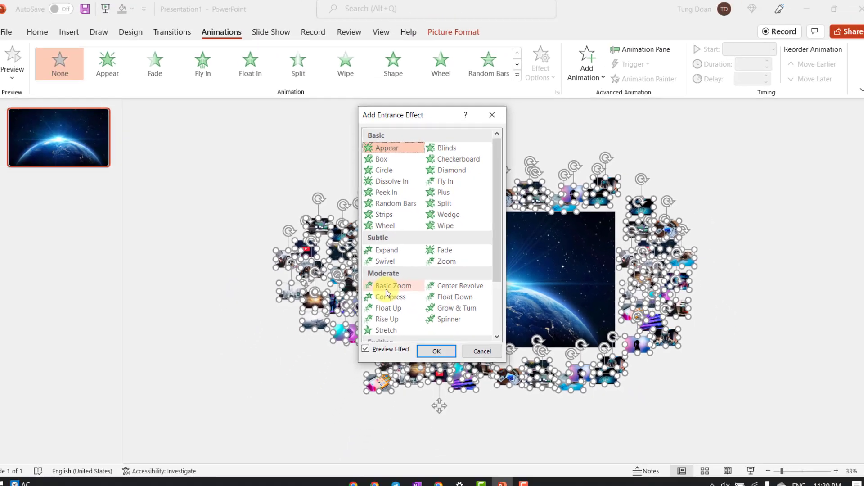
{"action": "left_click", "coordinate": [387, 284]}
{"action": "left_click", "coordinate": [437, 346]}
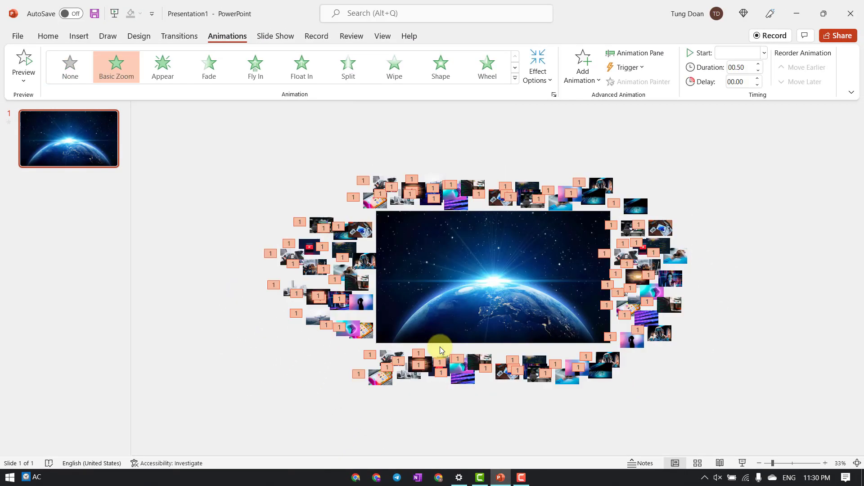
{"action": "left_click", "coordinate": [538, 70]}
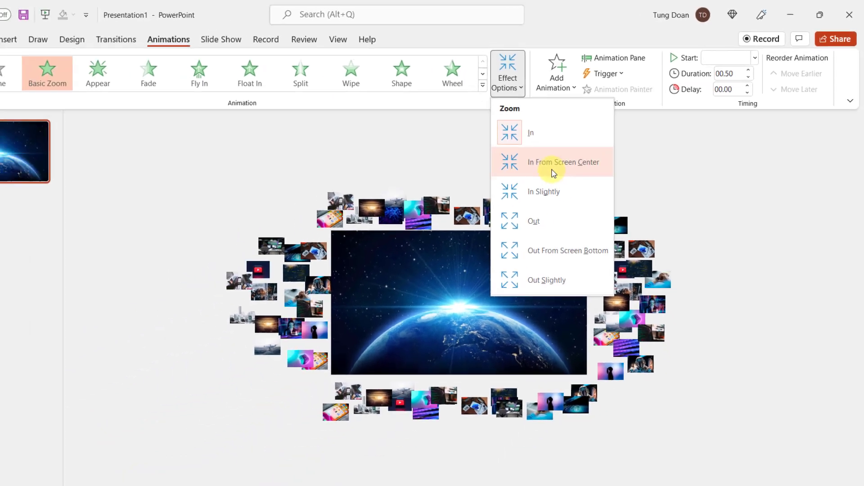
{"action": "left_click", "coordinate": [458, 220]}
Open the Animation Pane, select all the thumbnail animations, and open their Effect Options.
{"action": "left_click", "coordinate": [578, 153]}
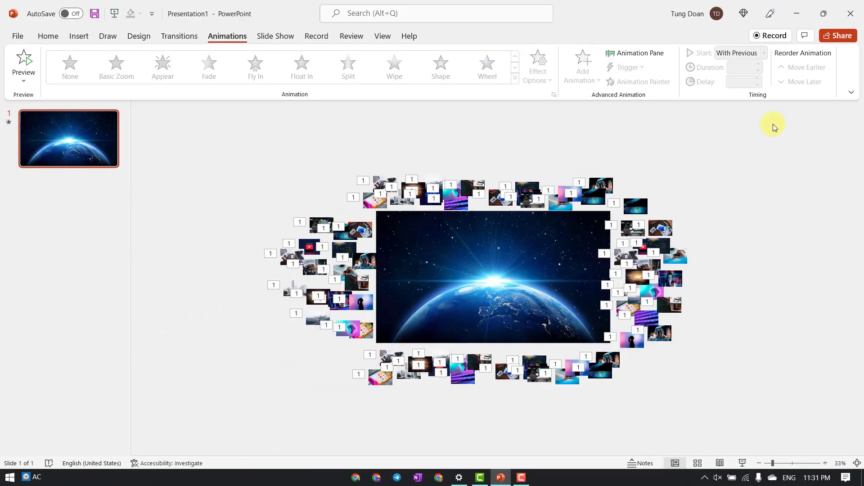
{"action": "left_click", "coordinate": [648, 58]}
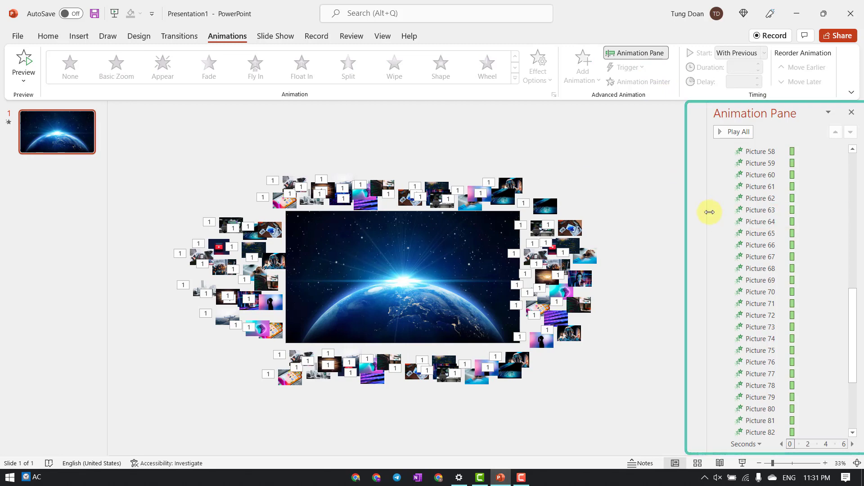
{"action": "left_click", "coordinate": [758, 152]}
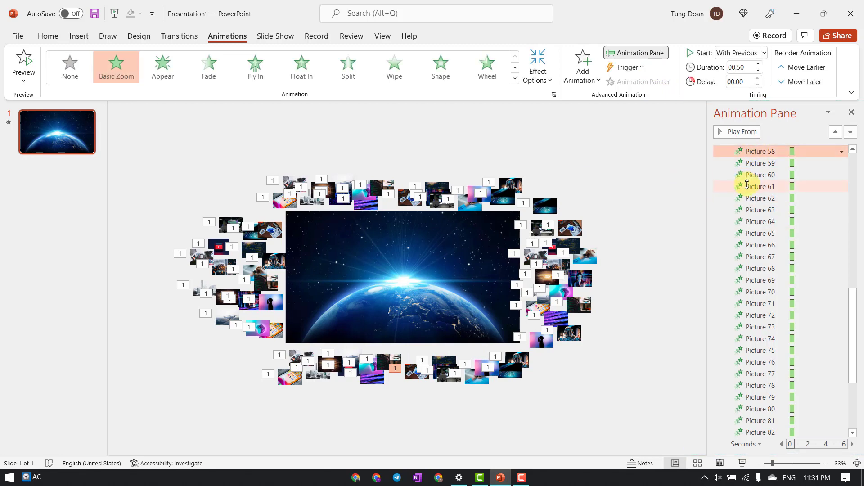
{"action": "key", "text": "ctrl+a"}
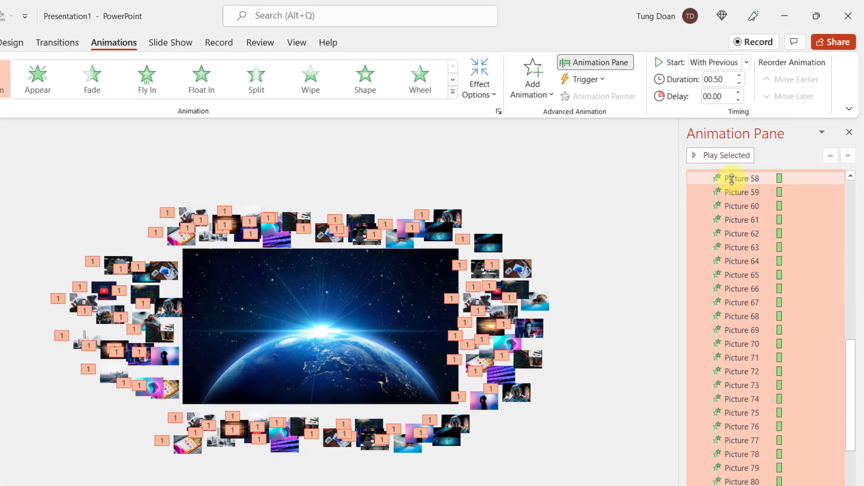
{"action": "right_click", "coordinate": [732, 180]}
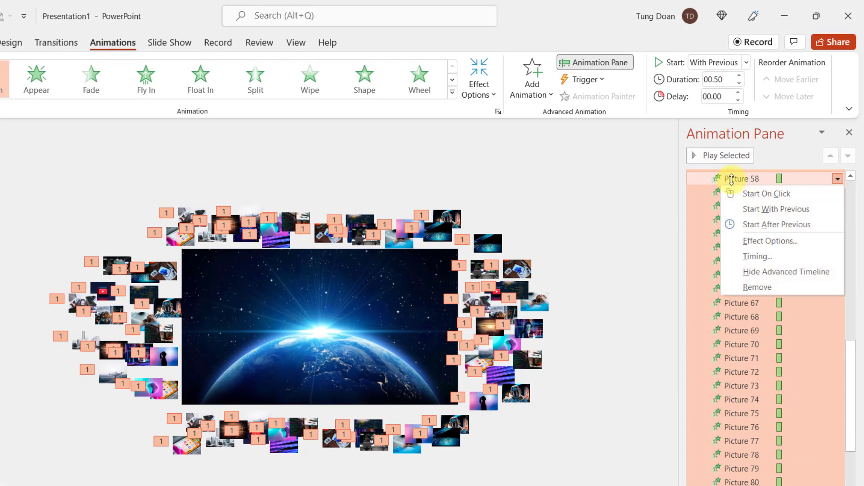
{"action": "left_click", "coordinate": [752, 243]}
Set all zooms to start With Previous, last 5 seconds, and repeat Until End of Slide.
{"action": "left_click", "coordinate": [290, 200]}
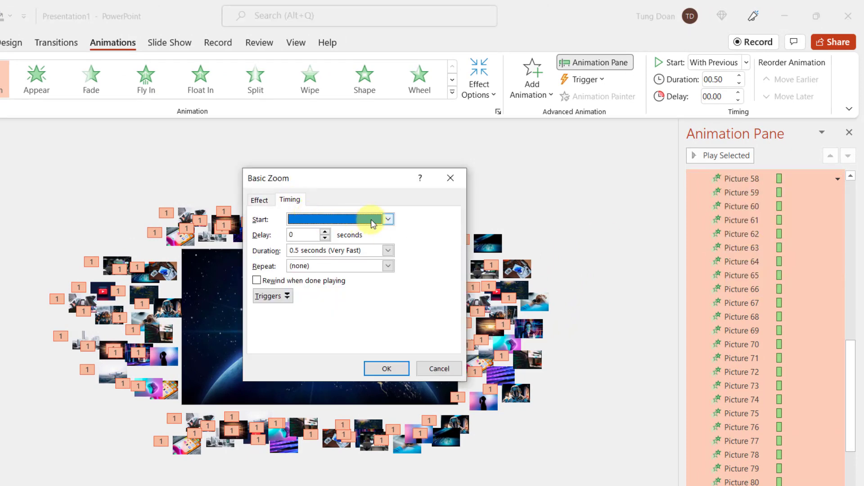
{"action": "left_click", "coordinate": [318, 222]}
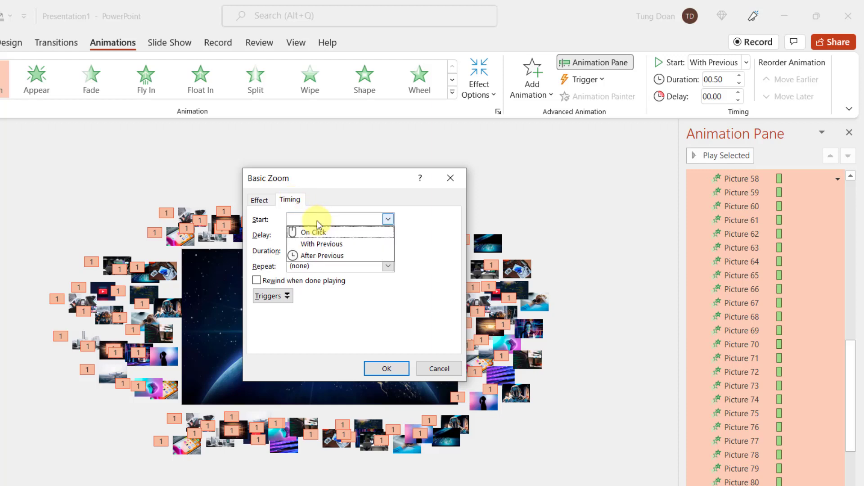
{"action": "left_click", "coordinate": [315, 244]}
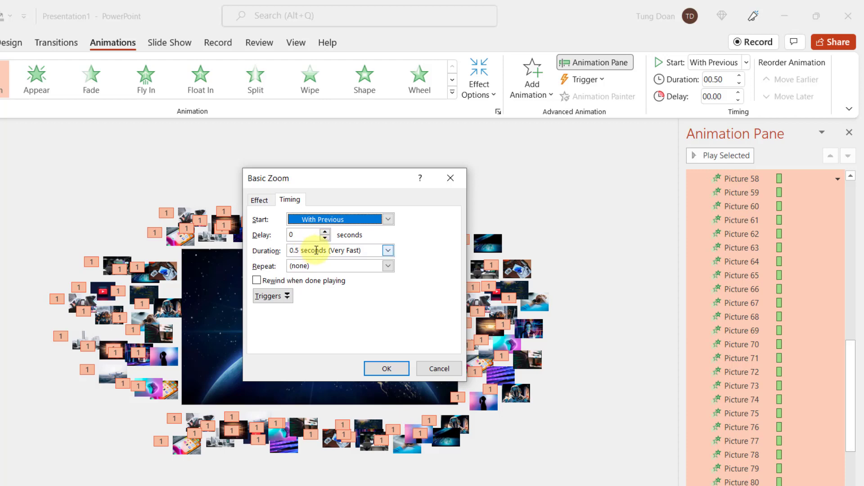
{"action": "left_click", "coordinate": [388, 250]}
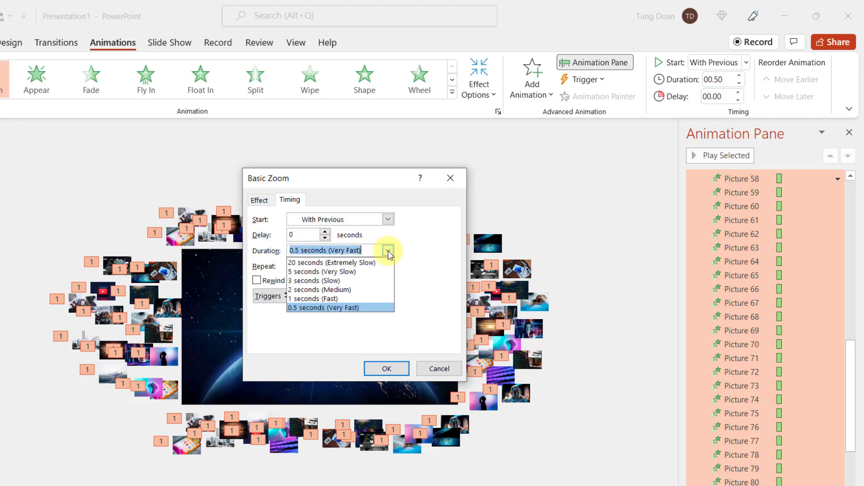
{"action": "left_click", "coordinate": [341, 272]}
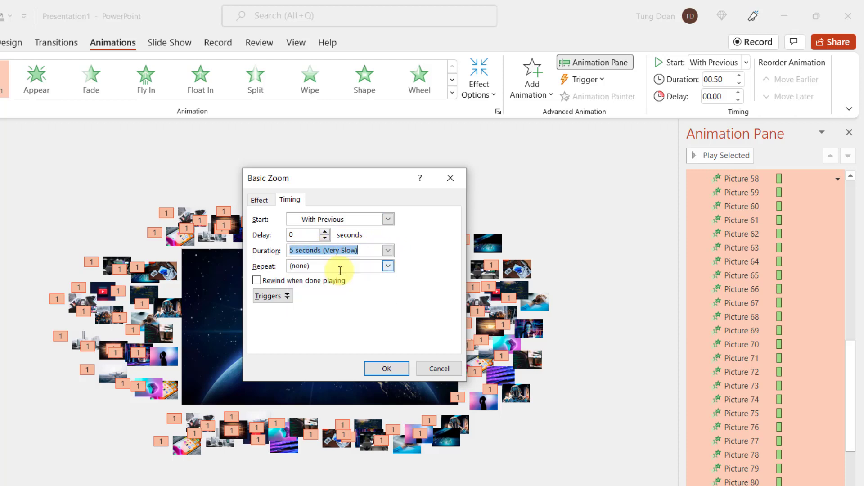
{"action": "left_click", "coordinate": [390, 267]}
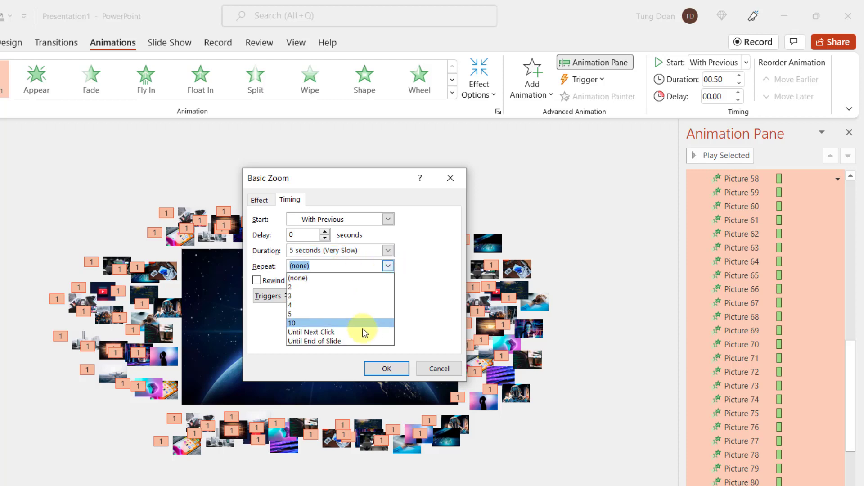
{"action": "left_click", "coordinate": [344, 342]}
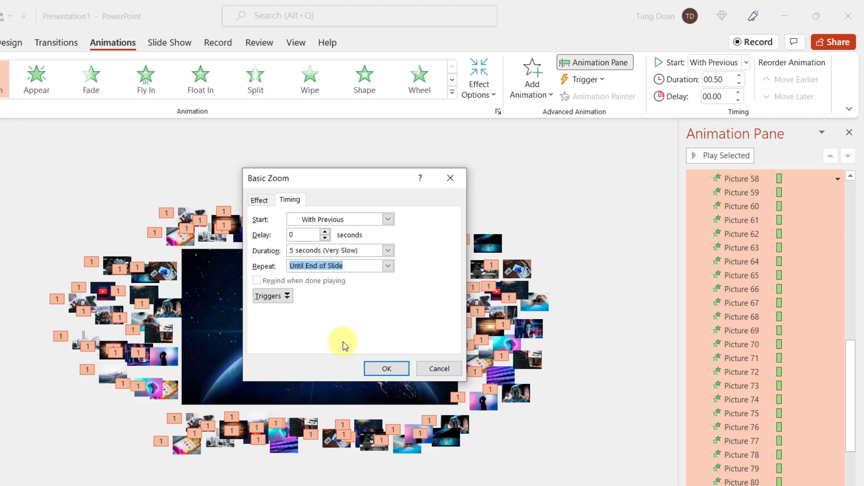
{"action": "left_click", "coordinate": [382, 364]}
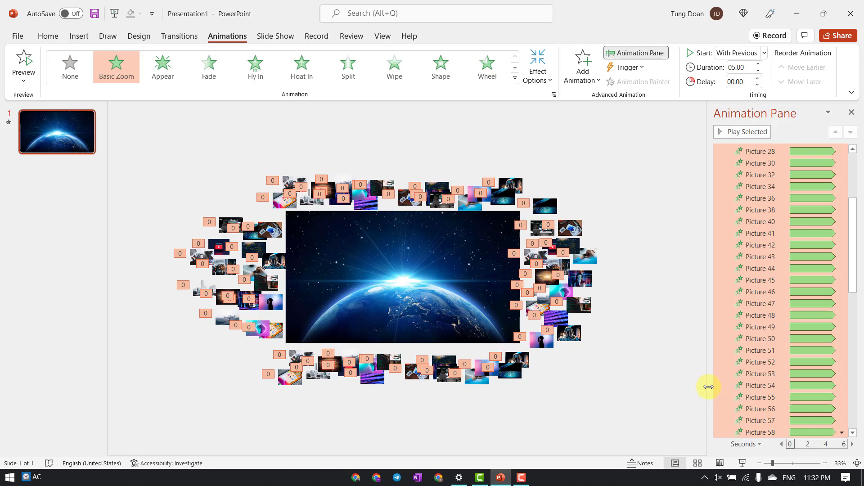
Drag the Animation Pane's left border outward until the timeline shows 16 seconds.
{"action": "left_click_drag", "start_coordinate": [709, 387], "coordinate": [690, 387]}
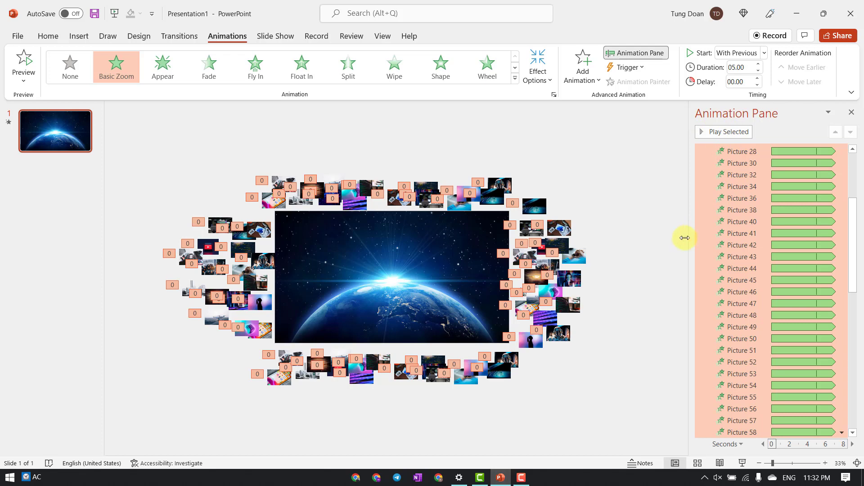
{"action": "left_click_drag", "start_coordinate": [685, 238], "coordinate": [605, 237]}
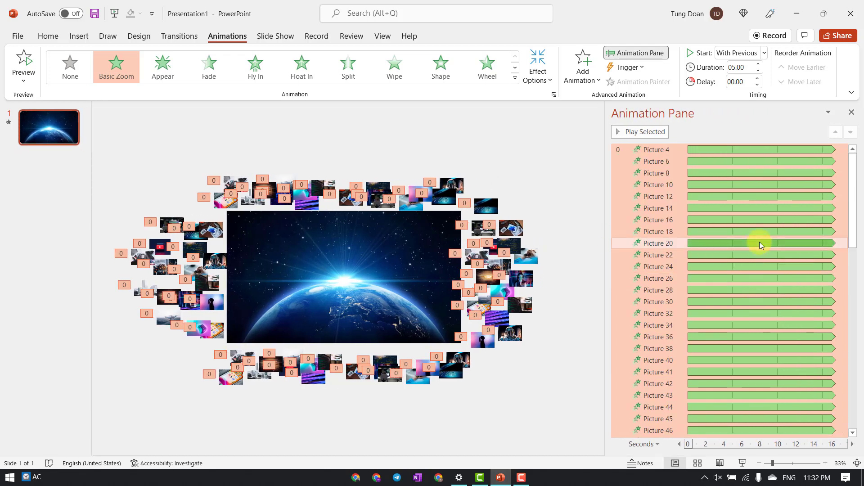
Delay the early thumbnails progressively, Picture 6 slightly later and Picture 20 around 5.7 seconds, through Picture 36.
{"action": "left_click", "coordinate": [572, 159]}
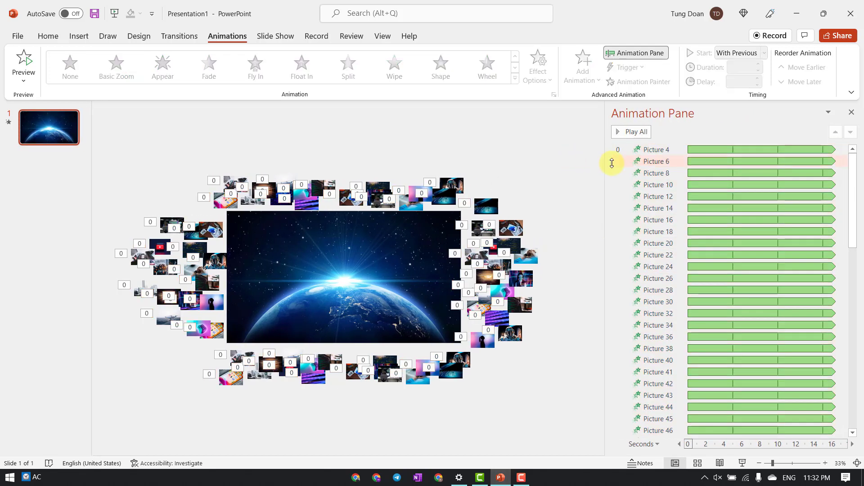
{"action": "left_click", "coordinate": [688, 162]}
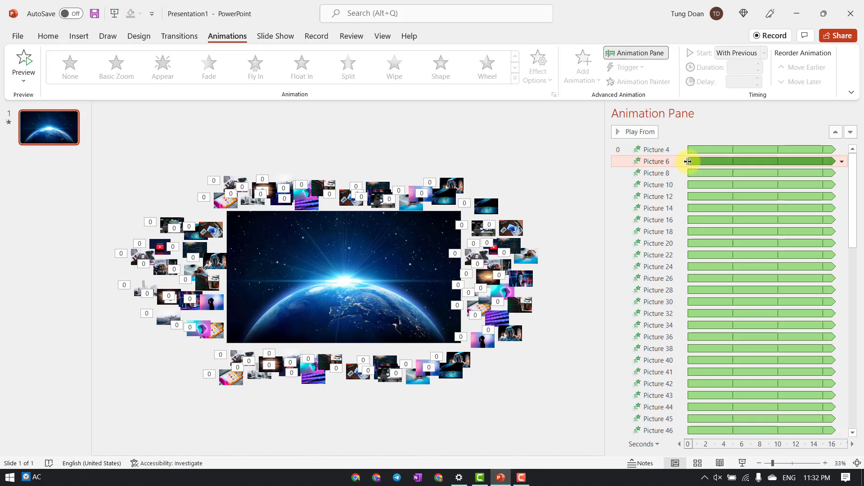
{"action": "mouse_move", "coordinate": [688, 161]}
{"action": "left_mouse_down"}
{"action": "mouse_move", "coordinate": [697, 161]}
{"action": "mouse_move", "coordinate": [709, 185]}
{"action": "mouse_move", "coordinate": [690, 197]}
{"action": "mouse_move", "coordinate": [718, 195]}
{"action": "mouse_move", "coordinate": [724, 208]}
{"action": "mouse_move", "coordinate": [738, 208]}
{"action": "mouse_move", "coordinate": [730, 219]}
{"action": "mouse_move", "coordinate": [752, 219]}
{"action": "mouse_move", "coordinate": [742, 239]}
{"action": "mouse_move", "coordinate": [751, 243]}
{"action": "left_mouse_up"}
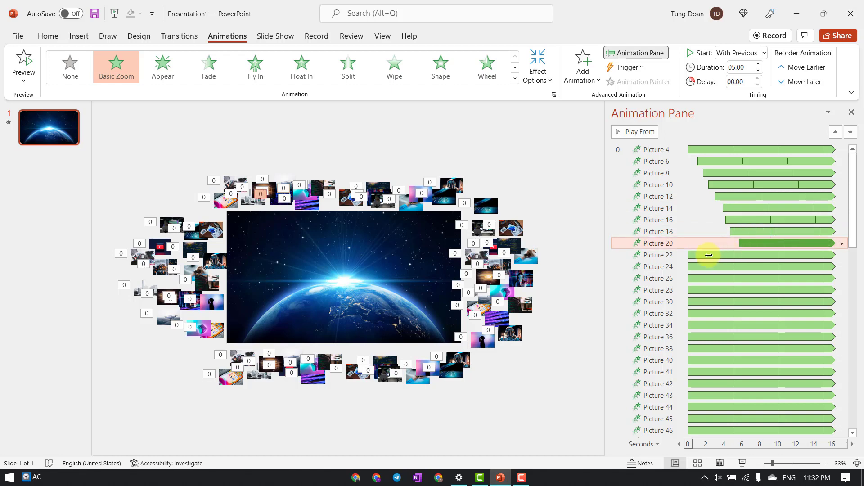
{"action": "mouse_move", "coordinate": [700, 255]}
{"action": "left_mouse_down"}
{"action": "mouse_move", "coordinate": [748, 254]}
{"action": "mouse_move", "coordinate": [748, 301]}
{"action": "left_mouse_up"}
{"action": "left_click_drag", "start_coordinate": [709, 313], "coordinate": [738, 313]}
{"action": "left_click_drag", "start_coordinate": [702, 325], "coordinate": [724, 325]}
{"action": "mouse_move", "coordinate": [688, 337]}
{"action": "left_mouse_down"}
{"action": "mouse_move", "coordinate": [707, 346]}
{"action": "mouse_move", "coordinate": [778, 296]}
{"action": "left_mouse_up"}
Stagger the remaining thumbnails from Picture 52 onward, ending with Picture 94 at 6.4 seconds.
{"action": "scroll", "coordinate": [733, 314], "scroll_direction": "down", "scroll_amount": 5}
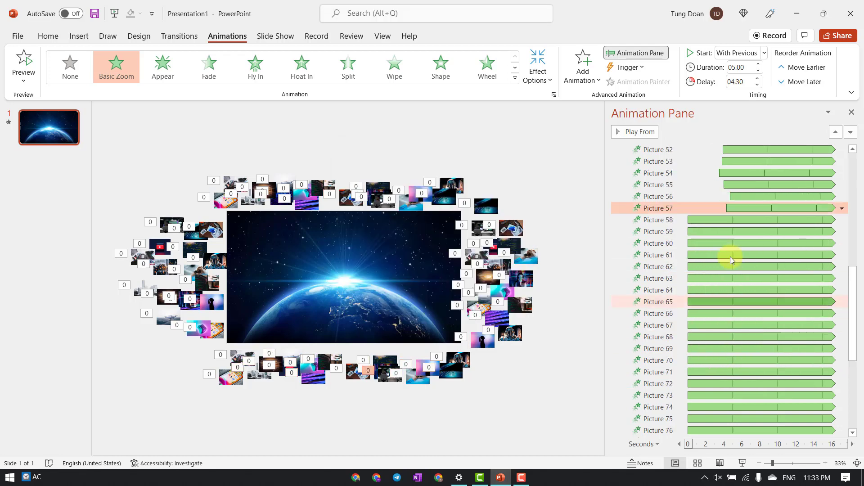
{"action": "left_click_drag", "start_coordinate": [729, 257], "coordinate": [765, 287]}
{"action": "scroll", "coordinate": [748, 206], "scroll_direction": "down", "scroll_amount": 5}
{"action": "mouse_move", "coordinate": [712, 287]}
{"action": "left_mouse_down"}
{"action": "mouse_move", "coordinate": [728, 287]}
{"action": "mouse_move", "coordinate": [728, 308]}
{"action": "left_mouse_up"}
{"action": "scroll", "coordinate": [728, 287], "scroll_direction": "down", "scroll_amount": 5}
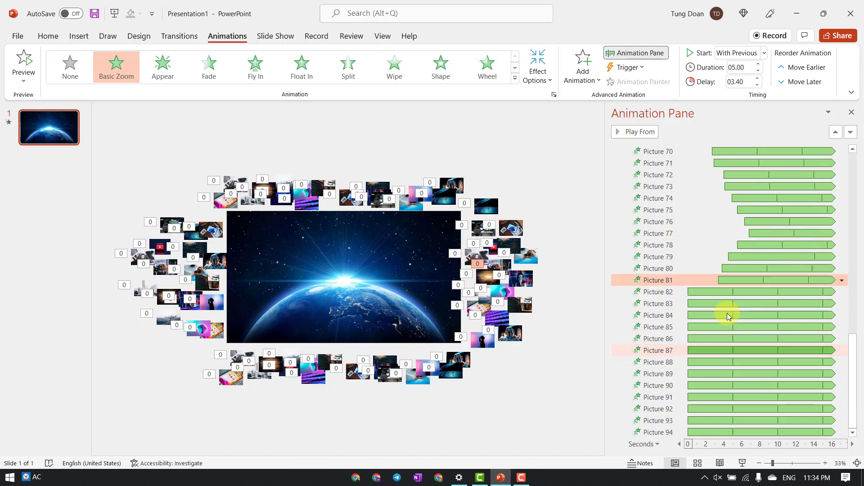
{"action": "mouse_move", "coordinate": [724, 373]}
{"action": "left_mouse_down"}
{"action": "mouse_move", "coordinate": [764, 371]}
{"action": "mouse_move", "coordinate": [758, 380]}
{"action": "left_mouse_up"}
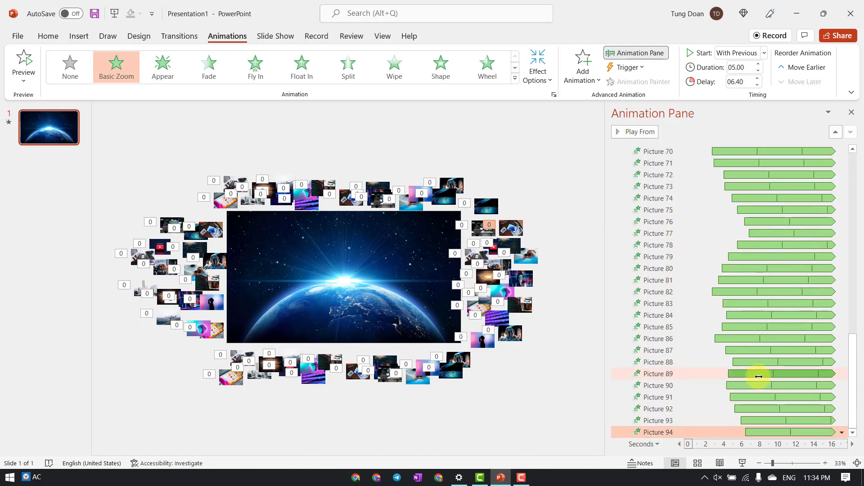
{"action": "left_click", "coordinate": [749, 433]}
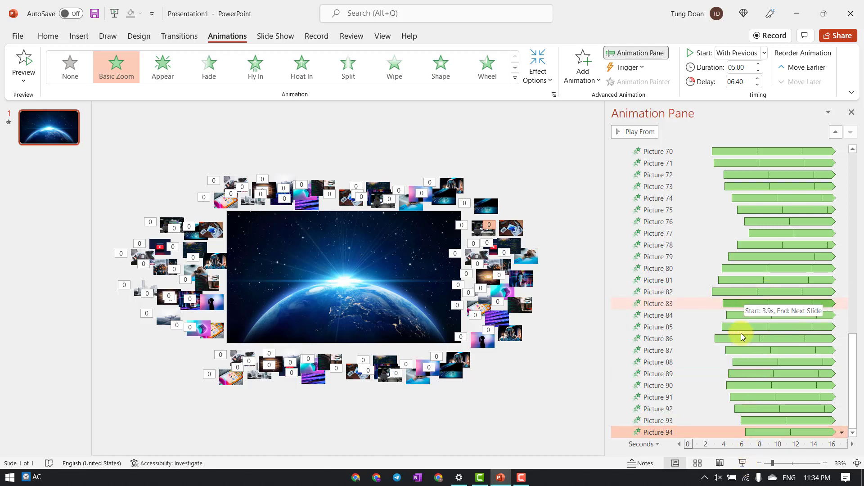
Run the slide show to watch the thumbnails zoom out from Earth with staggered delays.
{"action": "left_click", "coordinate": [745, 463]}
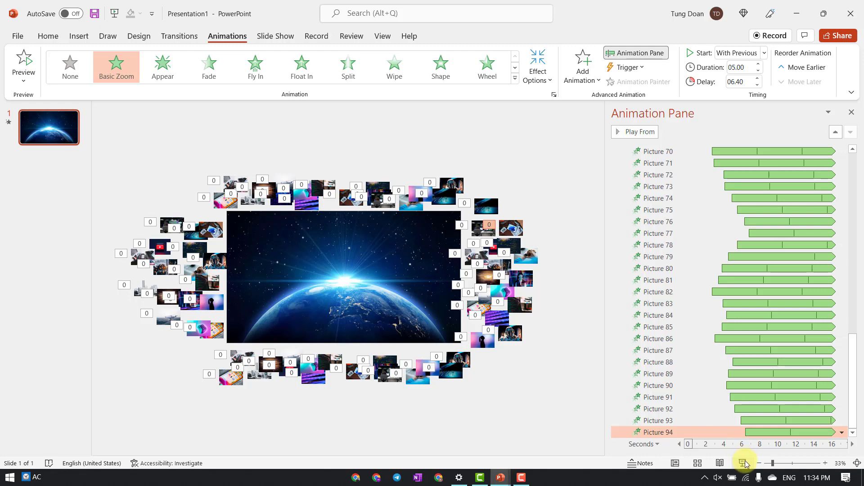